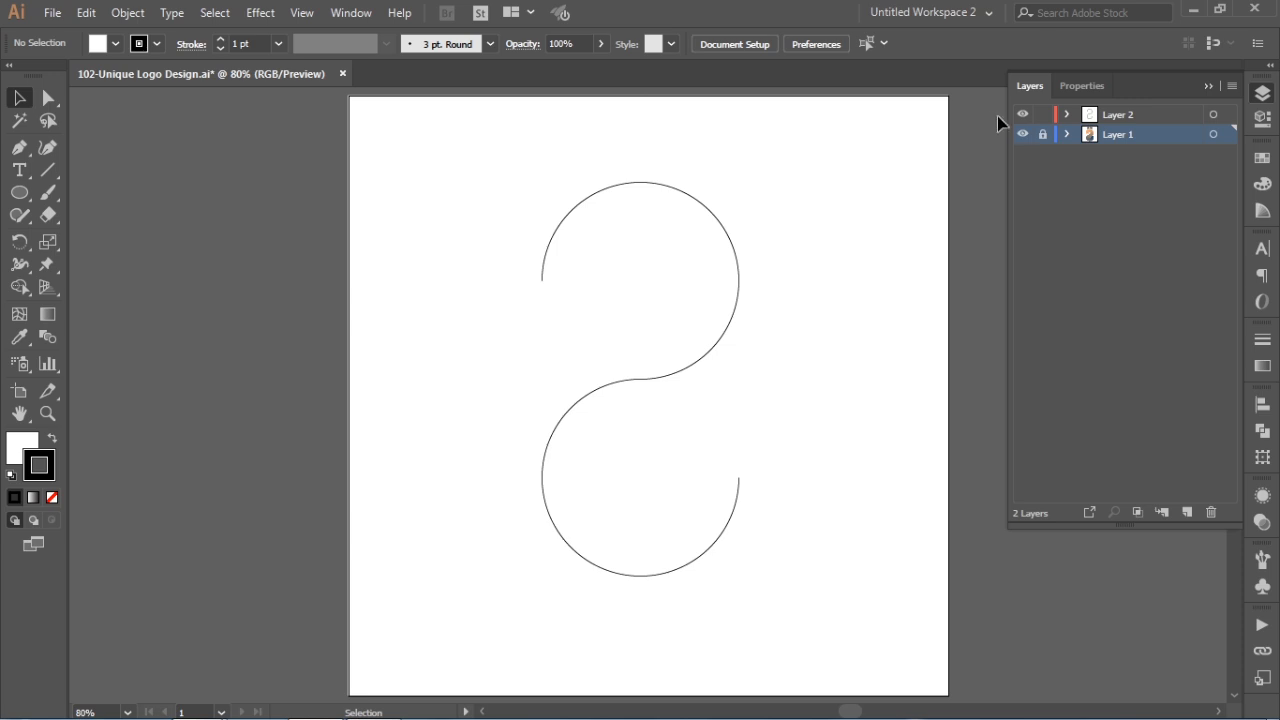
Draw a circle about 109 px wide on Layer 2 in the artboard's upper-left corner and place a copy beside it to the right.
left_click(1024, 116)
left_click(1024, 116)
left_click(20, 195)
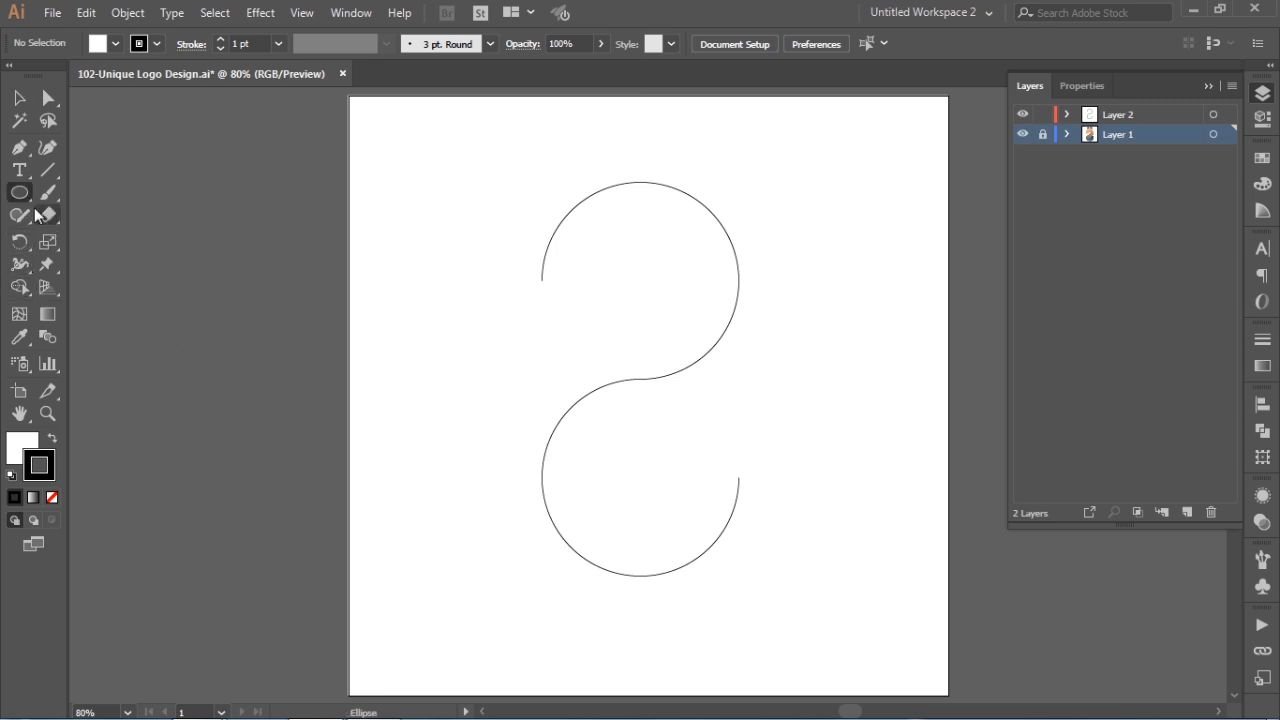
left_click(1115, 116)
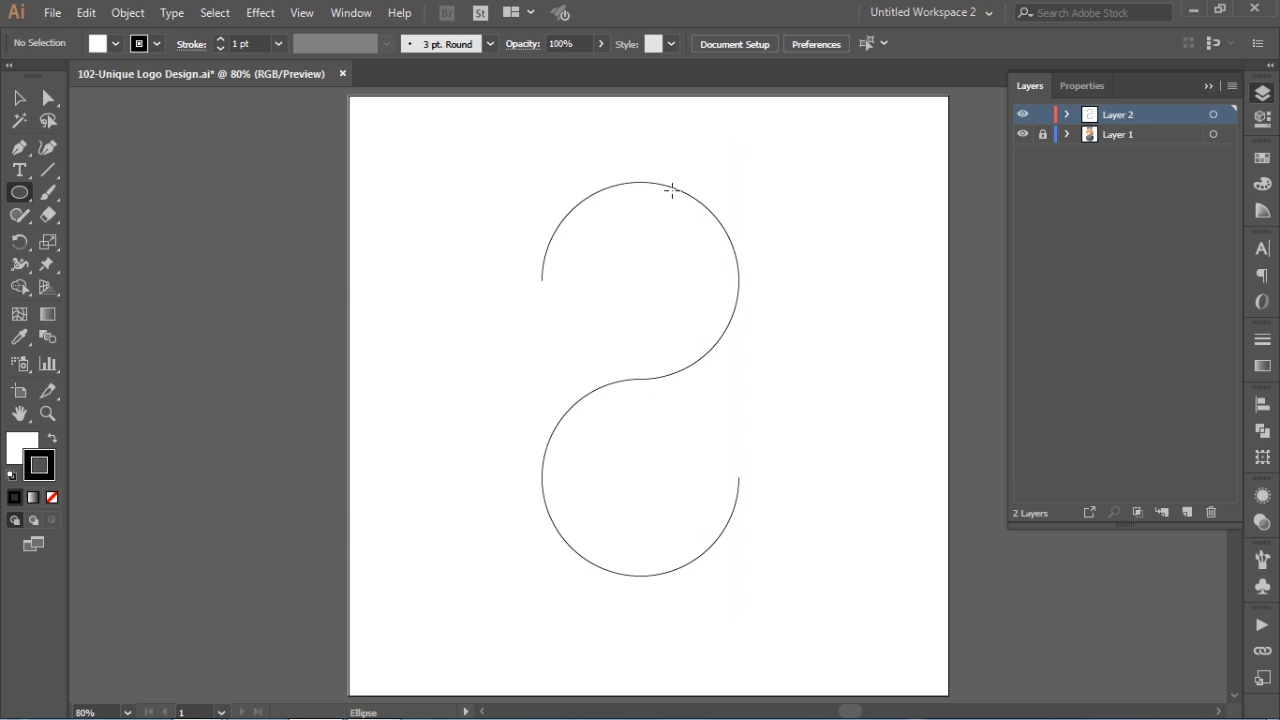
left_click_drag(381, 121, 464, 204)
left_click(17, 98)
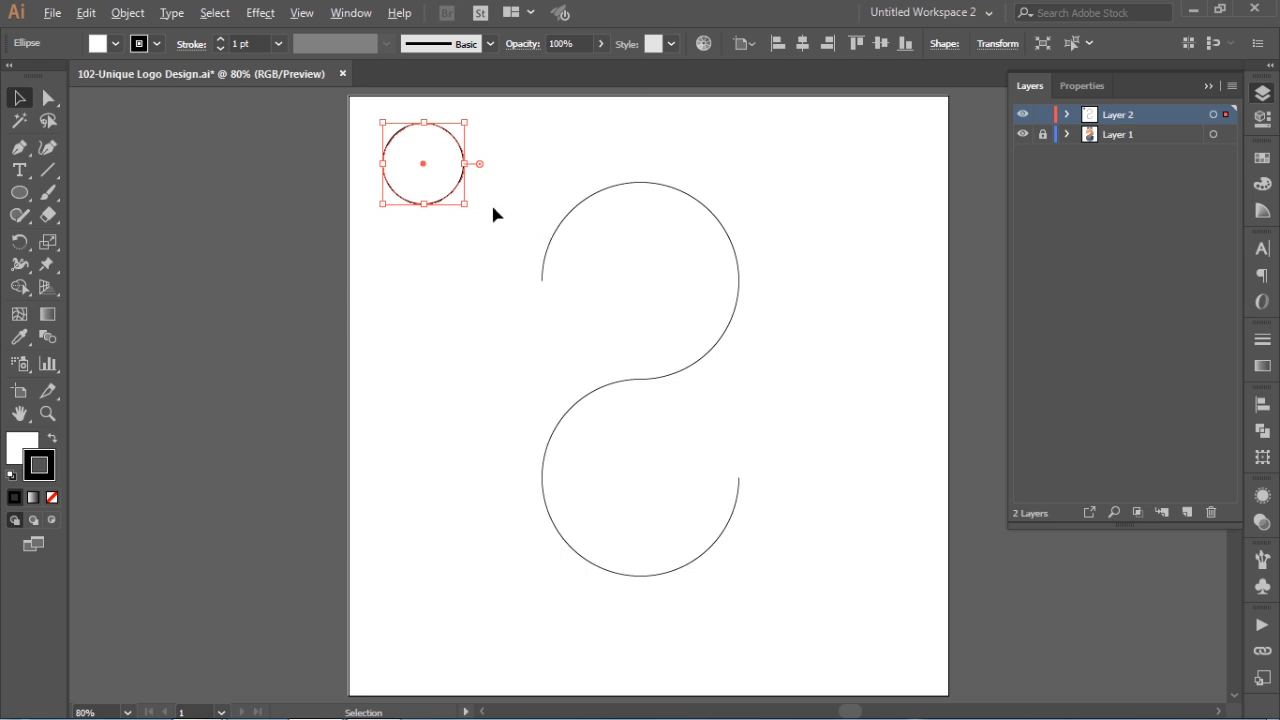
left_click_drag(456, 194, 568, 194)
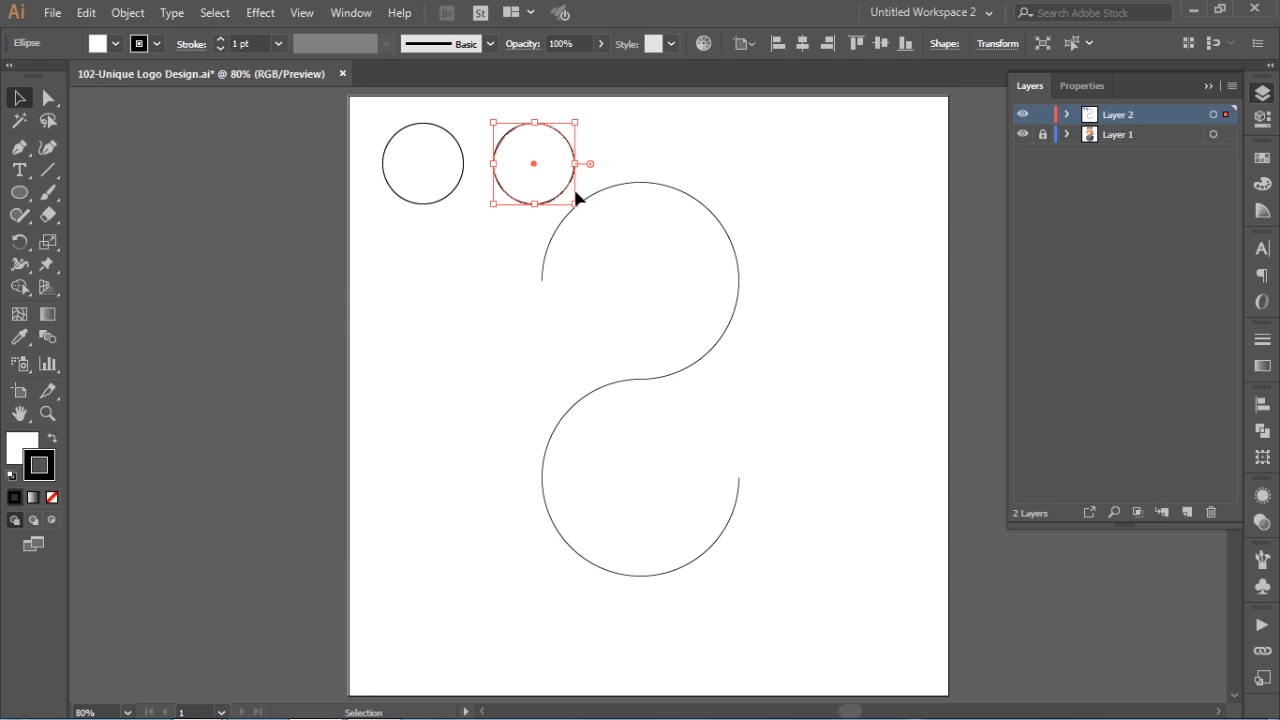
Give the left small circle a yellow fill (R=252 G=238 B=33) and a pink stroke.
left_click(454, 197)
key("ctrl")
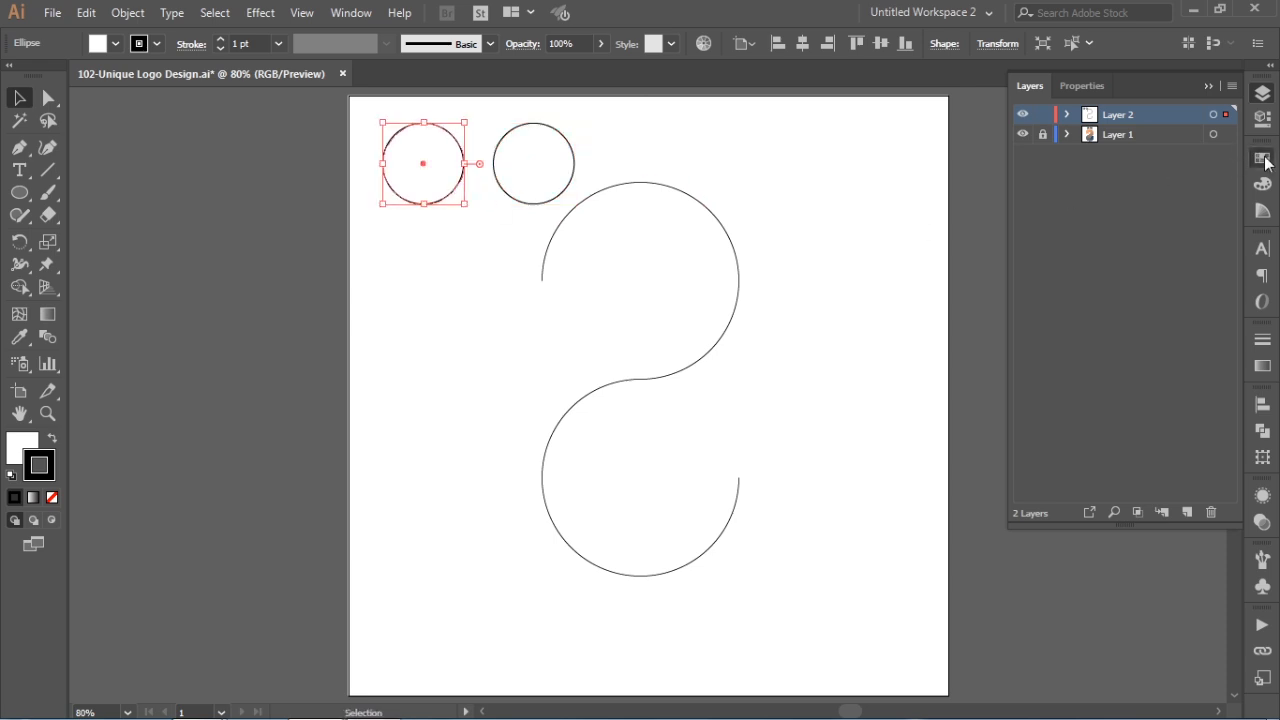
left_click(1261, 161)
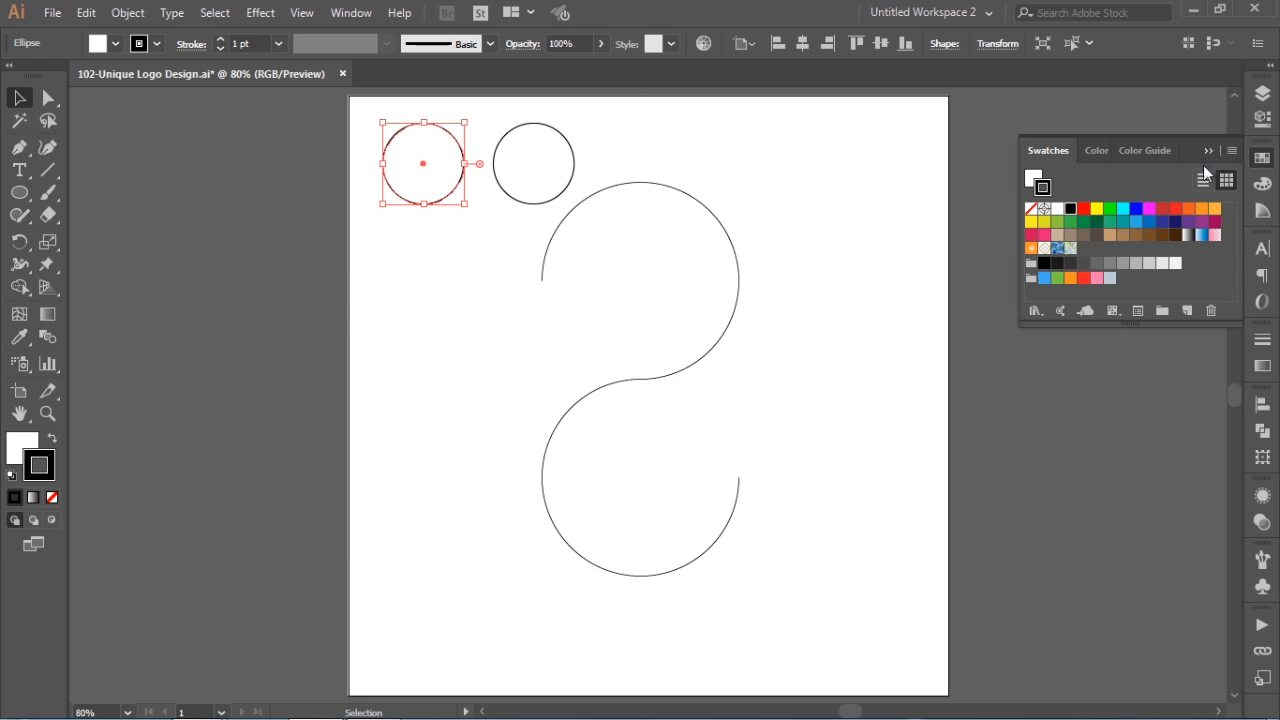
key("x")
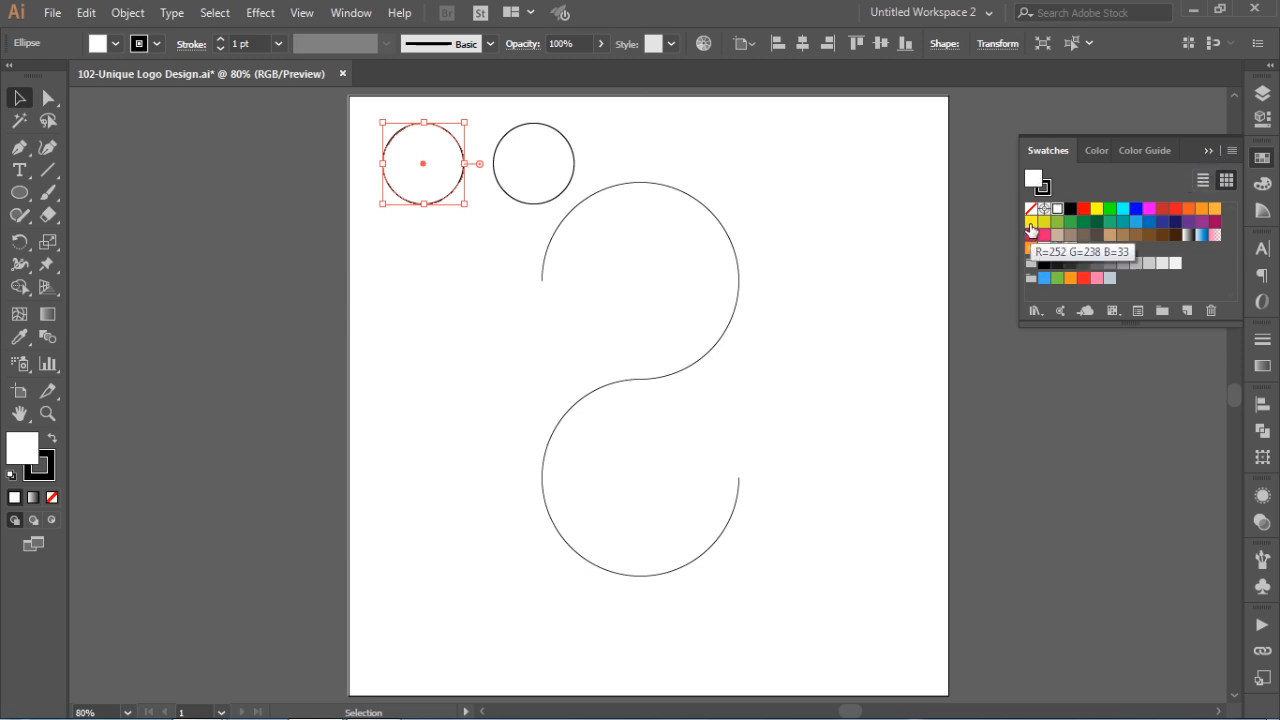
left_click(1031, 222)
key("x")
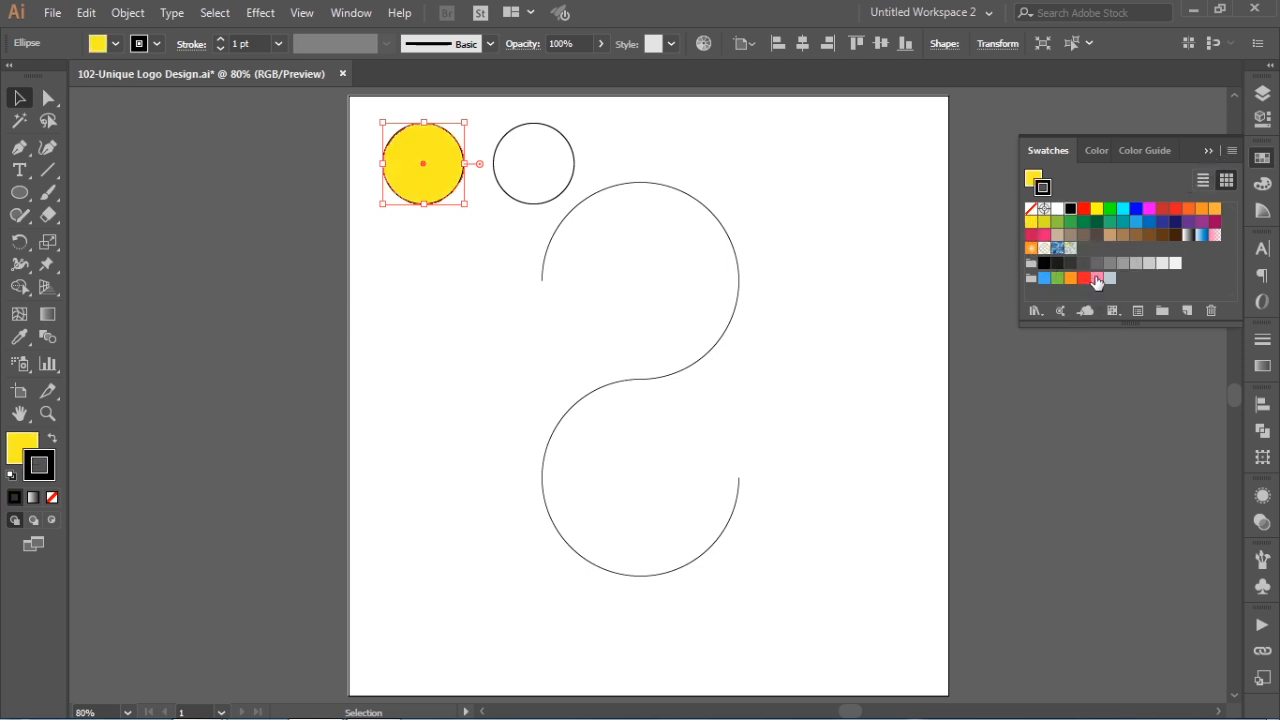
left_click(1097, 278)
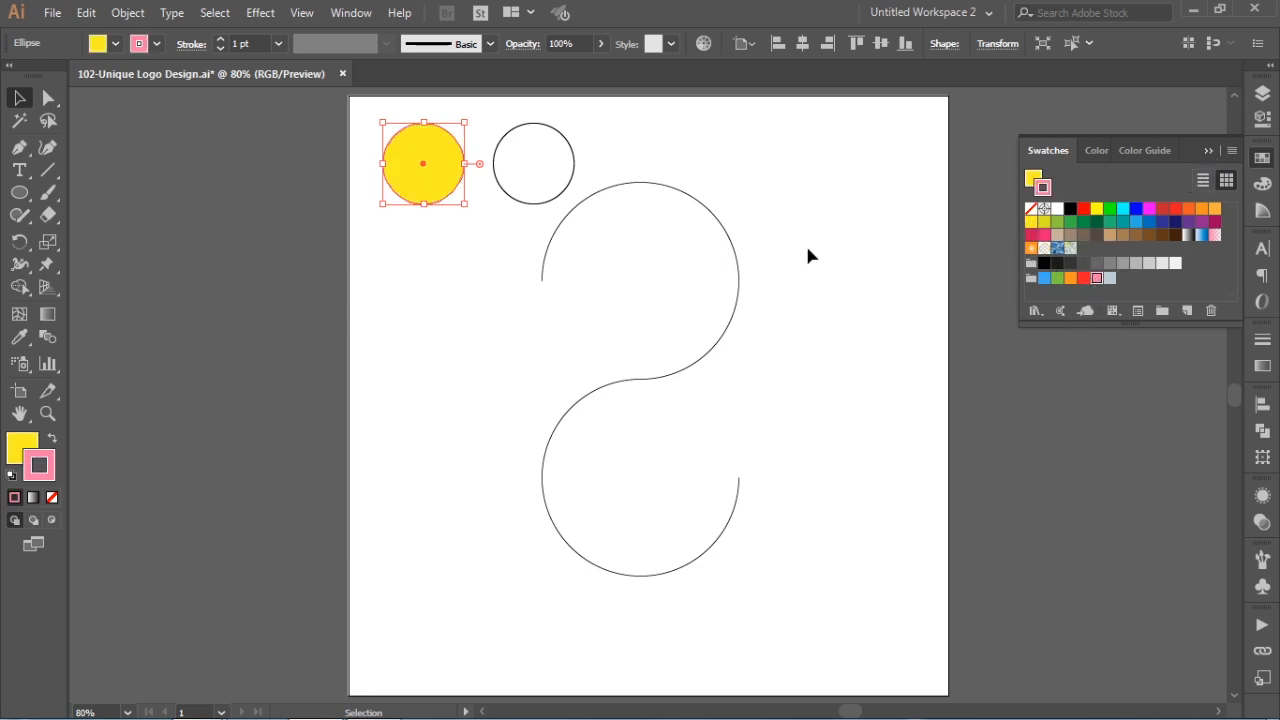
Fill the right small circle with the light blue swatch, keeping its black stroke, and deselect it.
left_click(534, 178)
key("x")
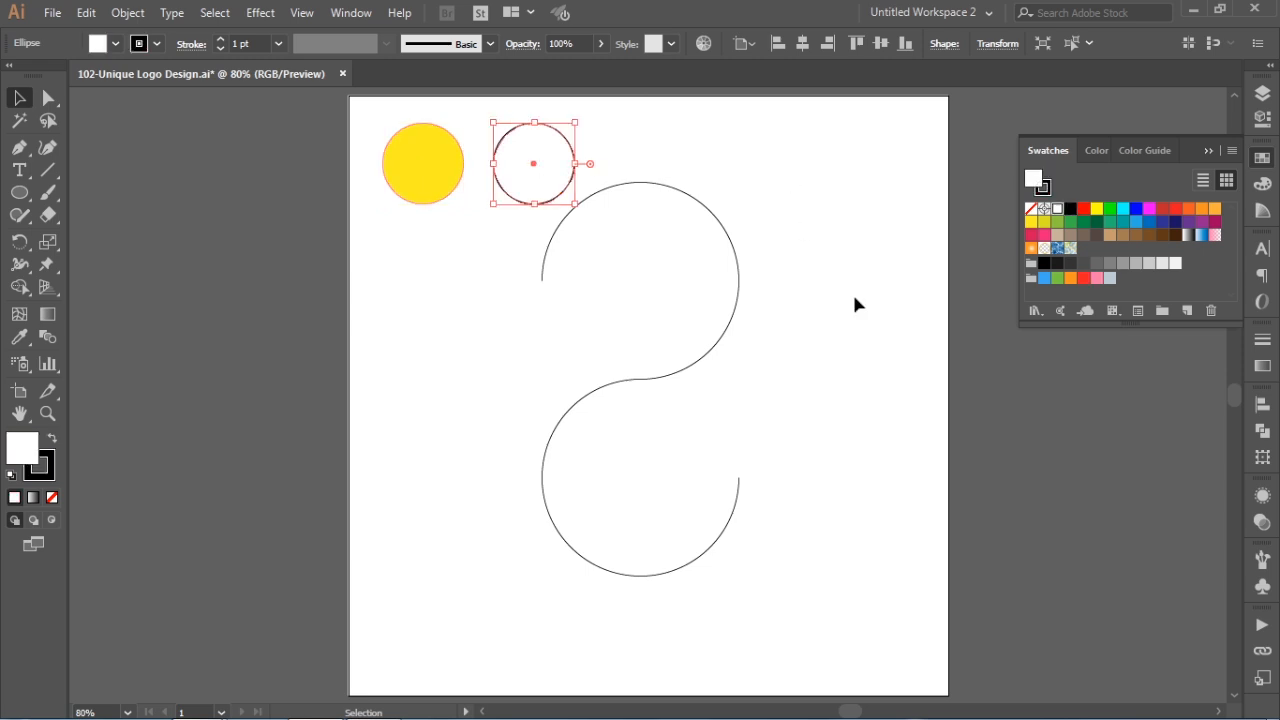
left_click(1044, 278)
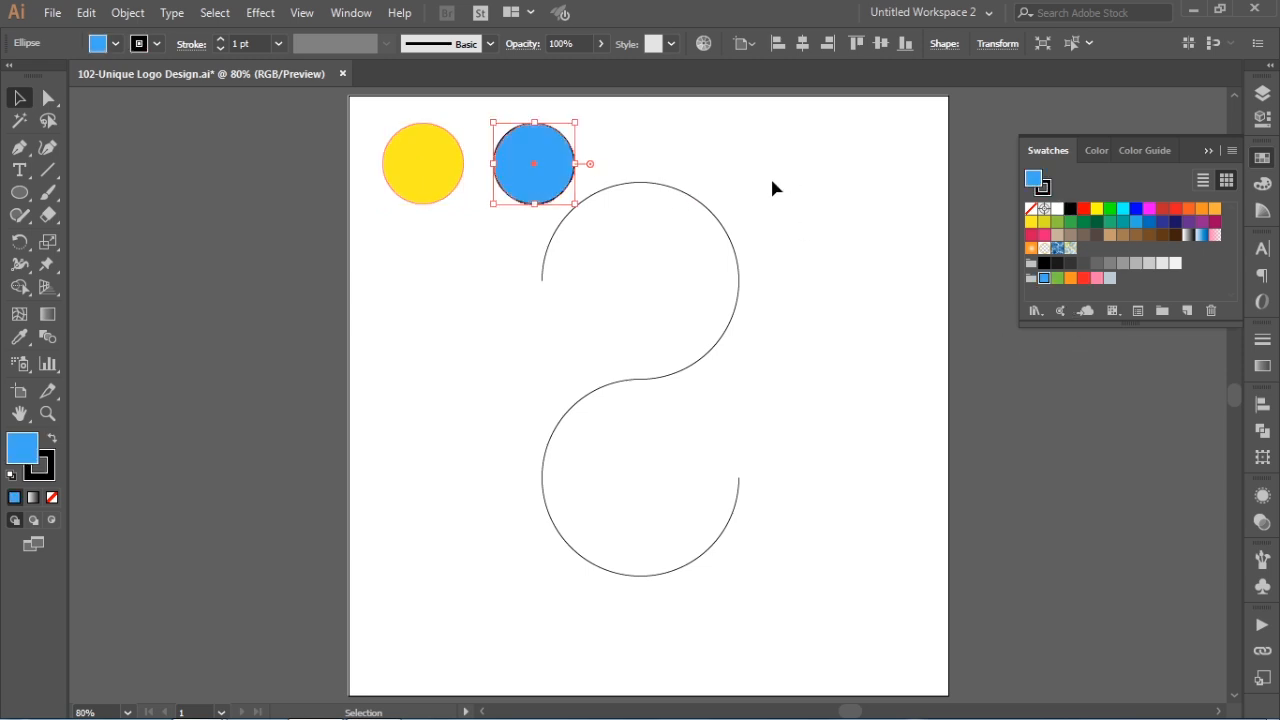
key("x")
key("x")
left_click(786, 172)
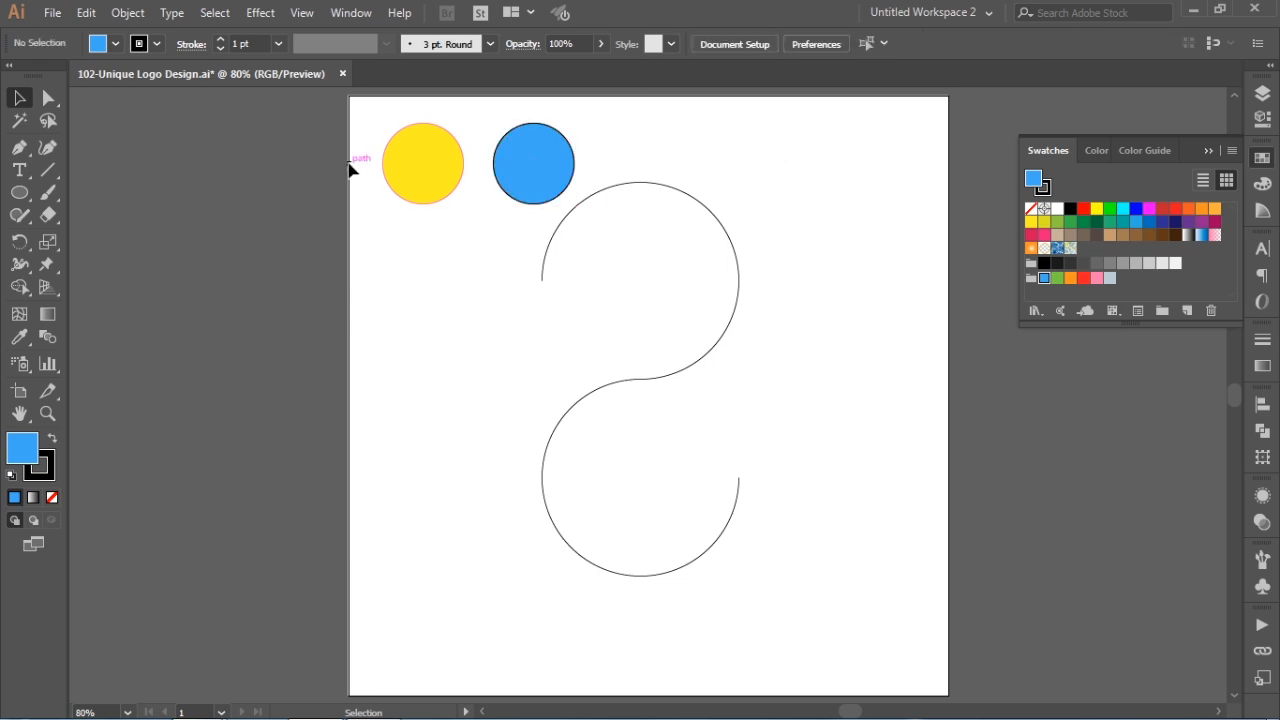
Select the yellow and blue circles together and make a blend between them.
left_click_drag(316, 121, 555, 174)
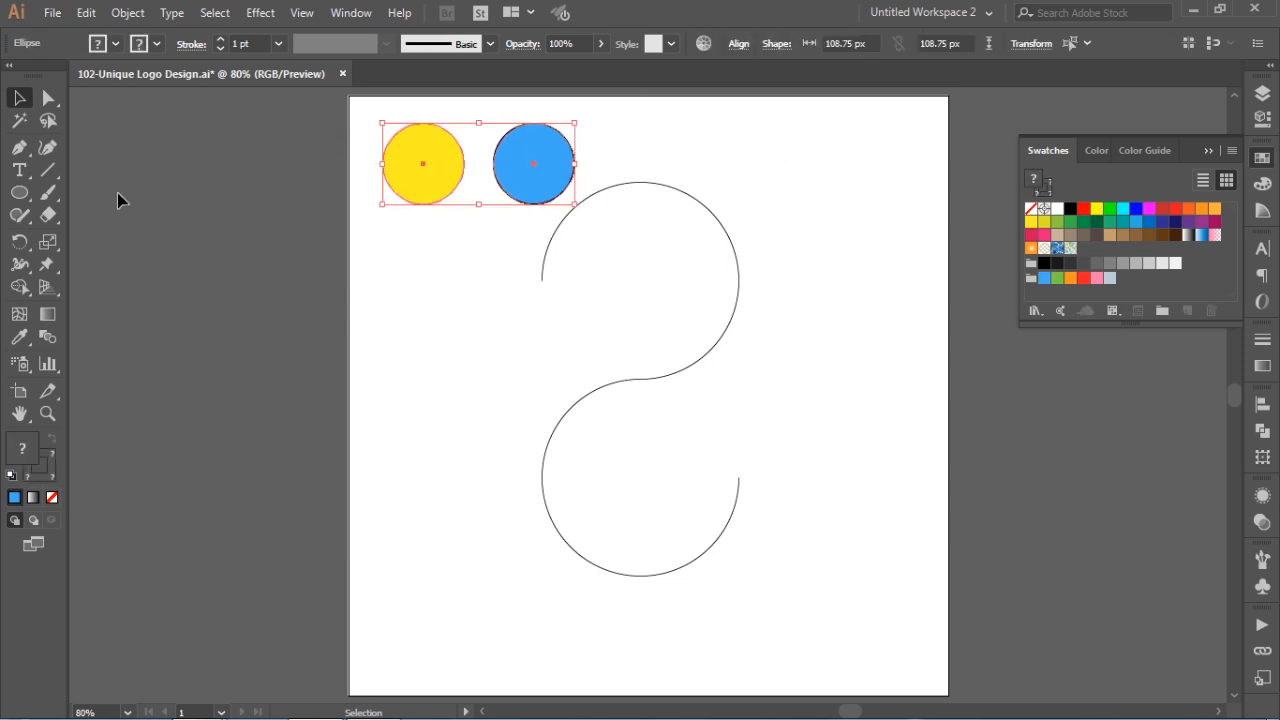
left_click(128, 13)
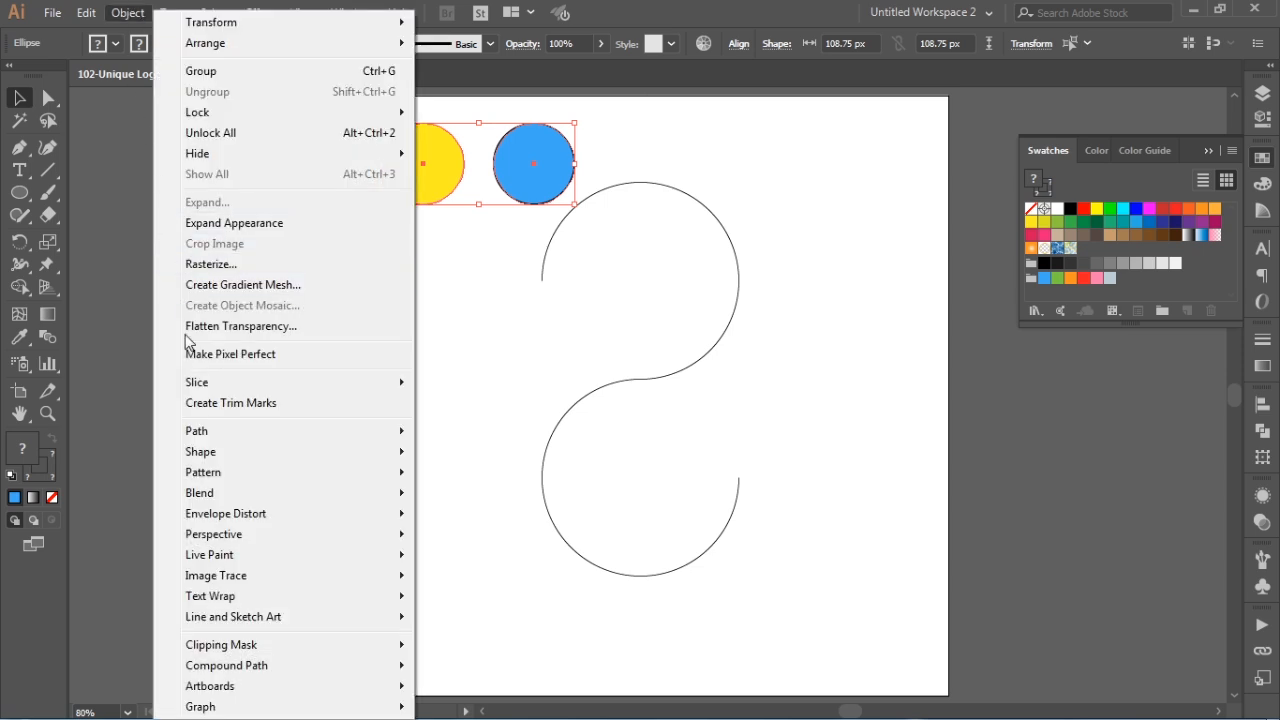
mouse_move(214, 494)
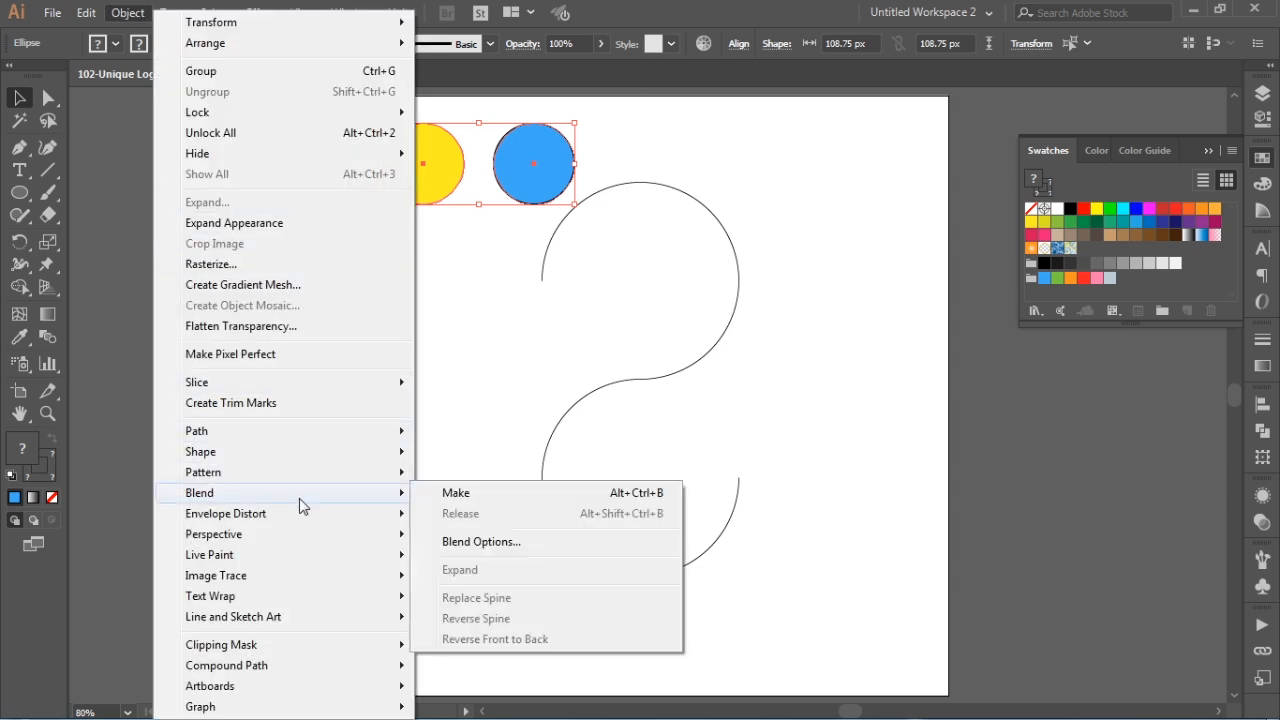
left_click(447, 491)
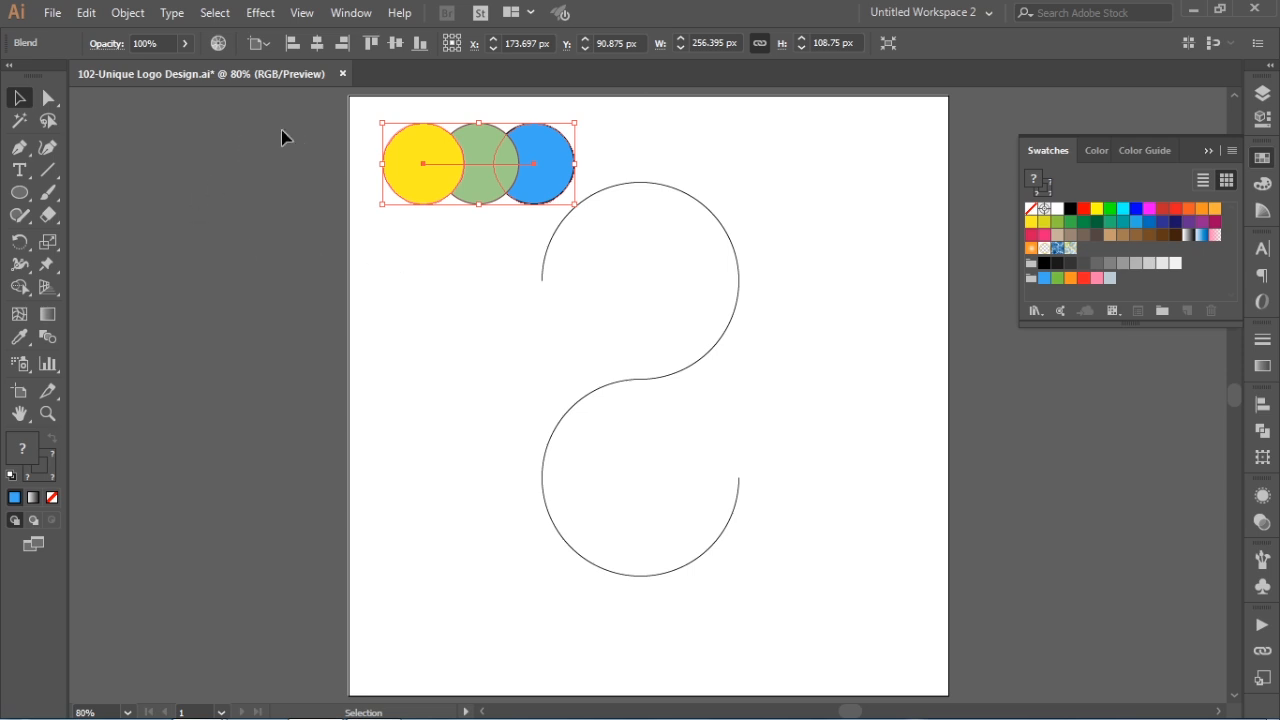
Select the circle blend together with the S-shaped path and replace the blend's spine with that path.
left_click_drag(283, 131, 621, 280)
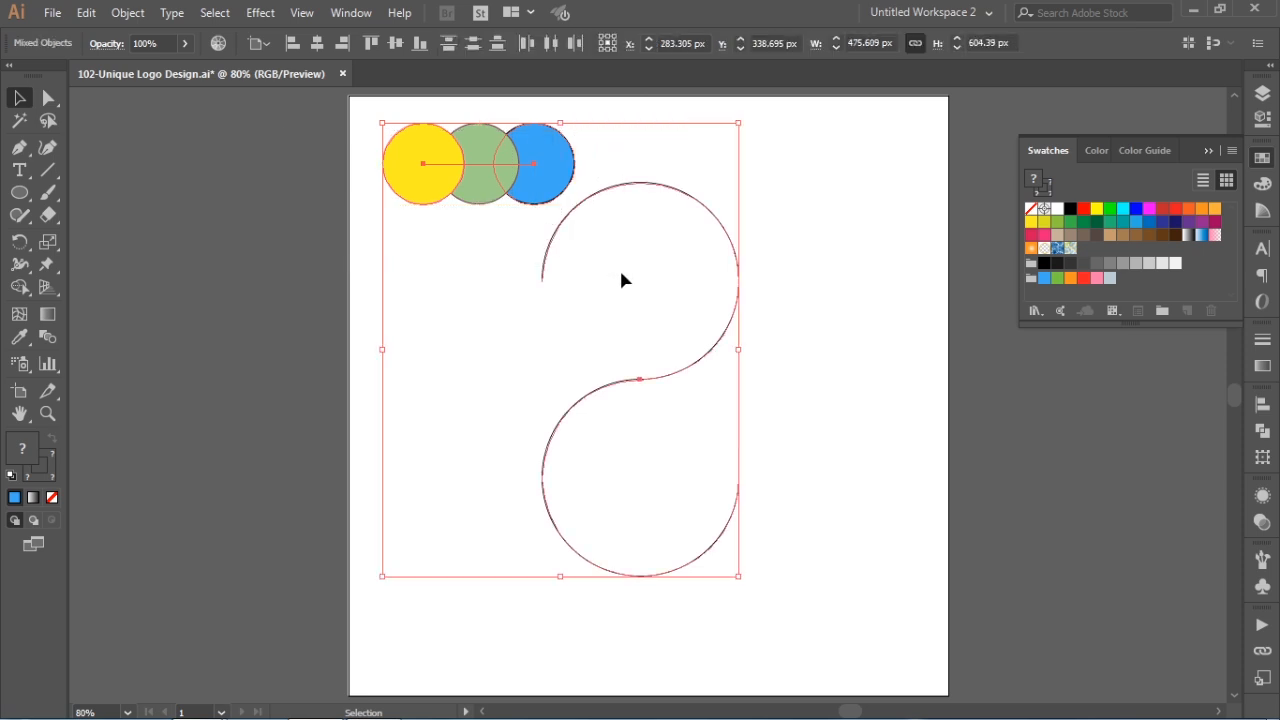
left_click(127, 13)
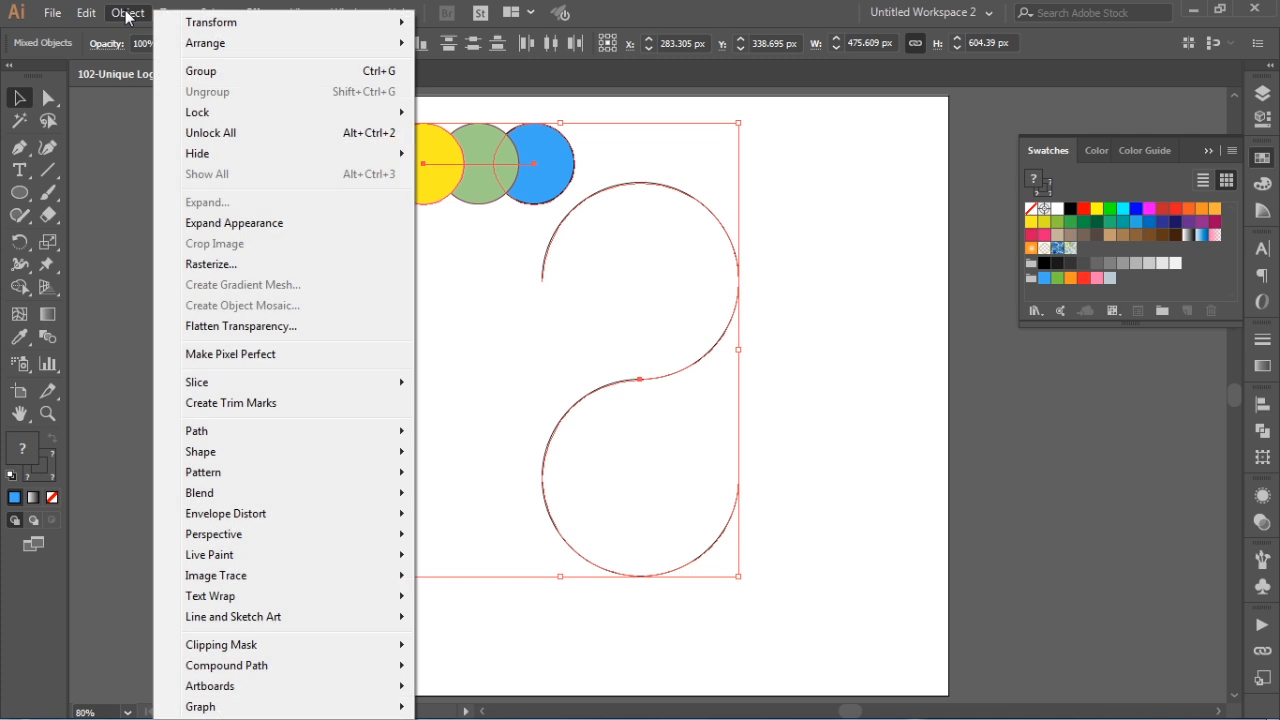
mouse_move(213, 499)
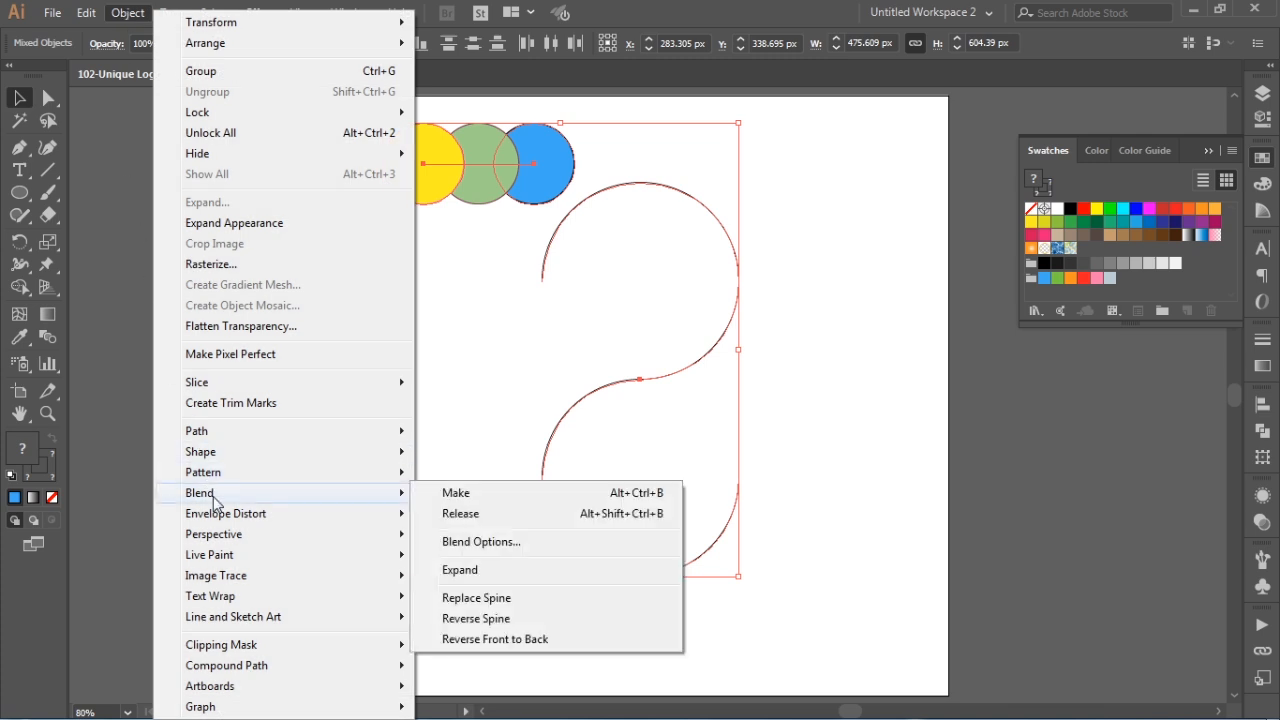
left_click(478, 600)
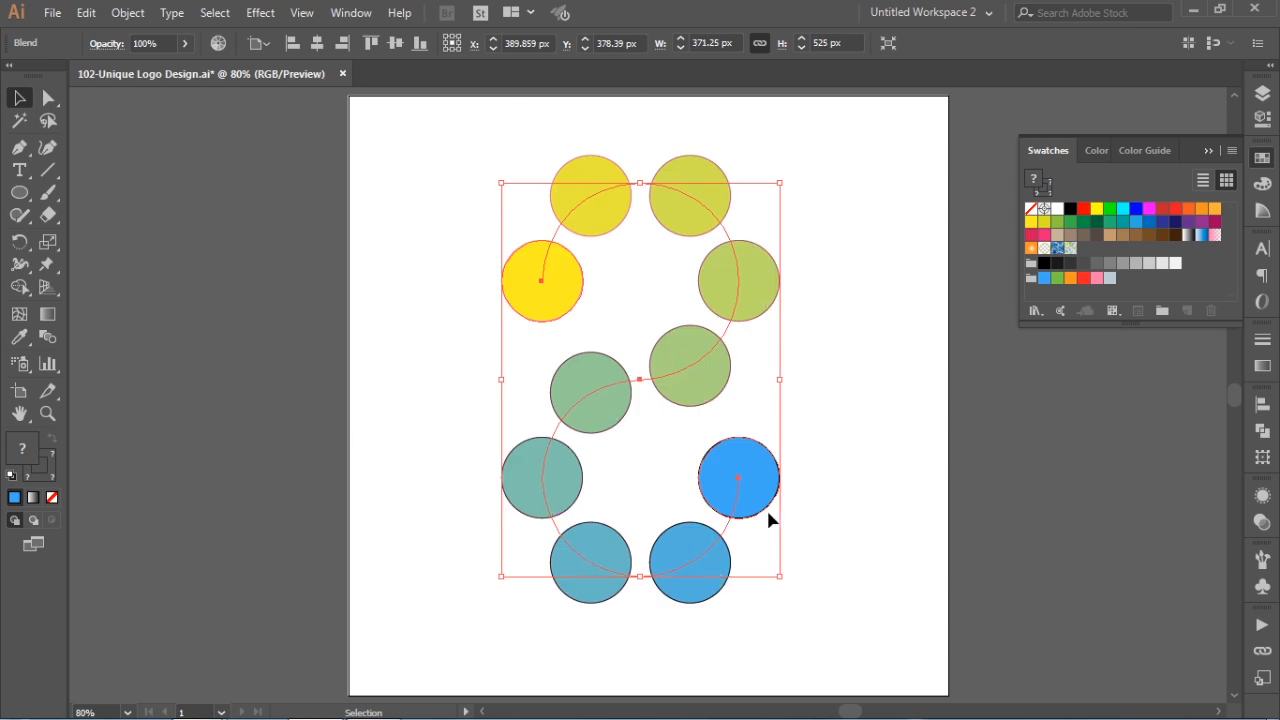
Set the blend spacing to Specified Distance at 4 px with the preview on, and apply it.
double_click(47, 337)
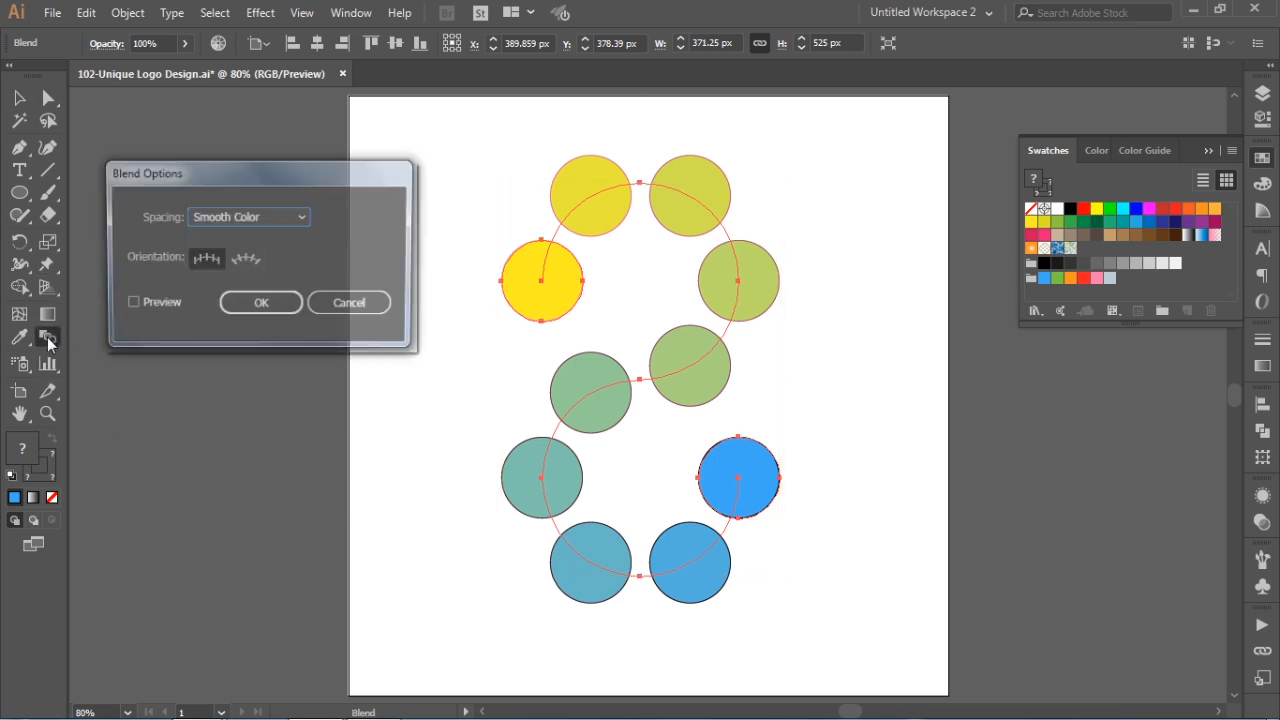
left_click(263, 216)
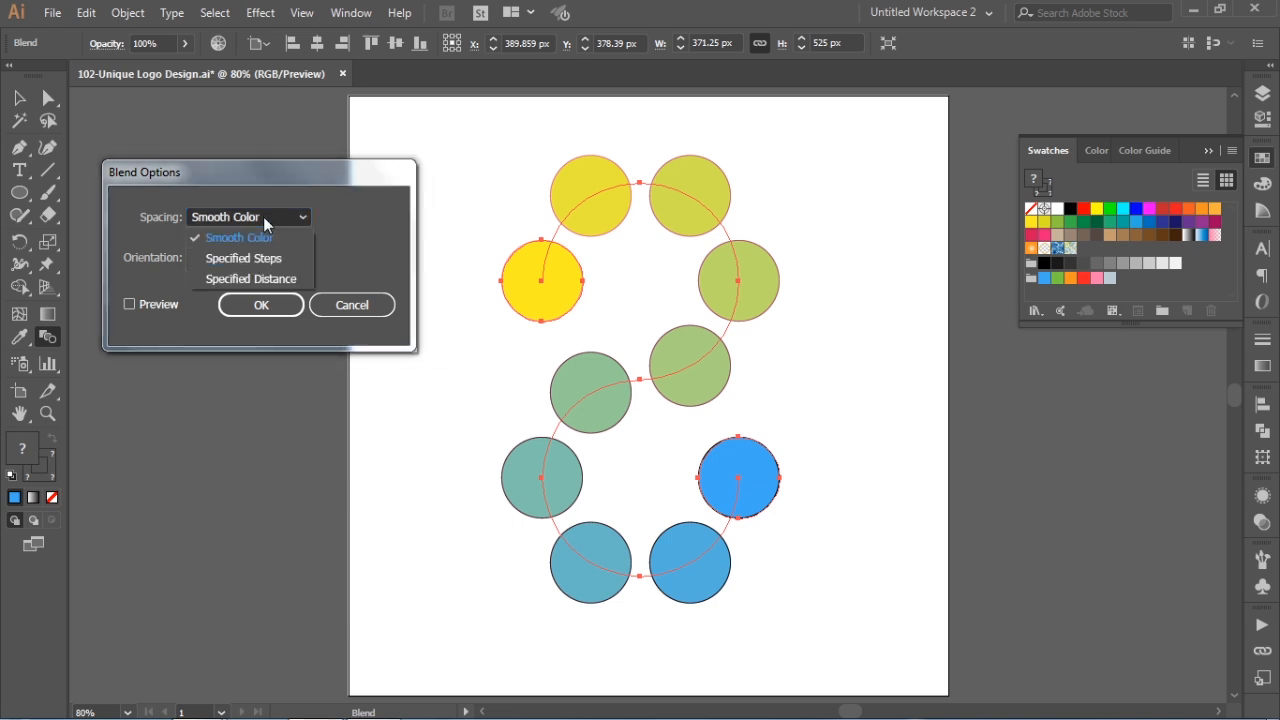
left_click(267, 284)
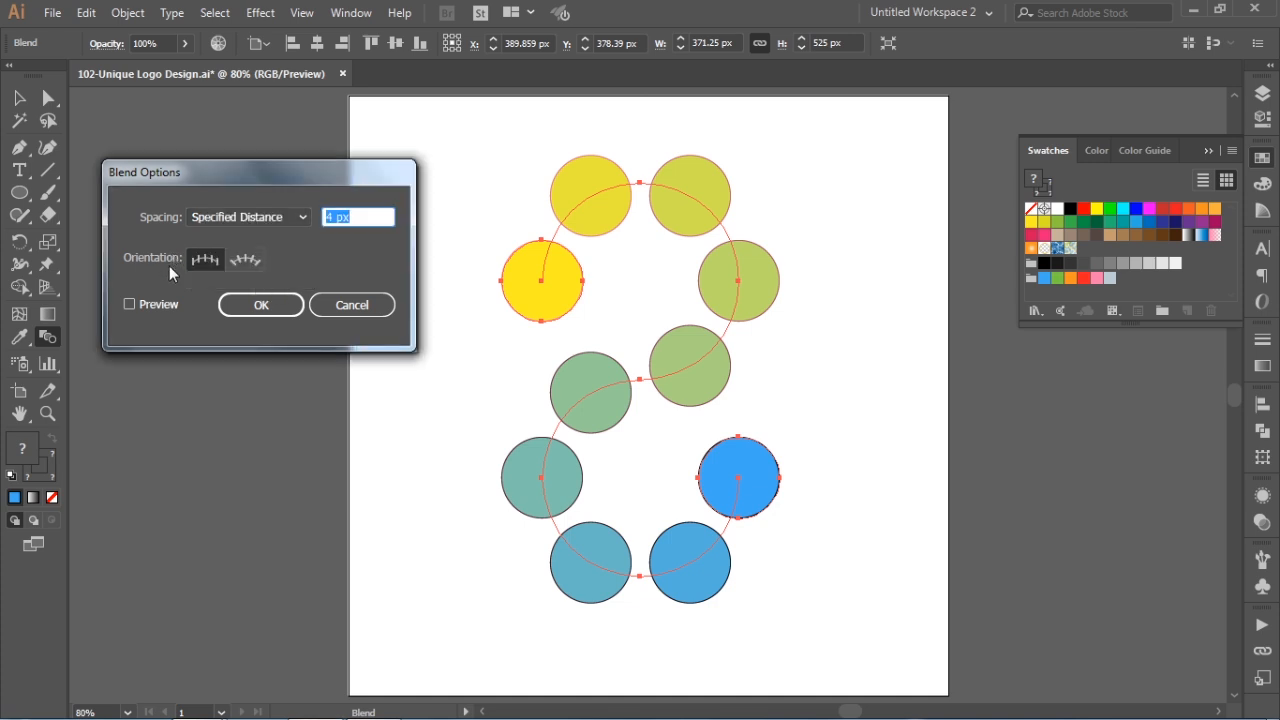
left_click(131, 303)
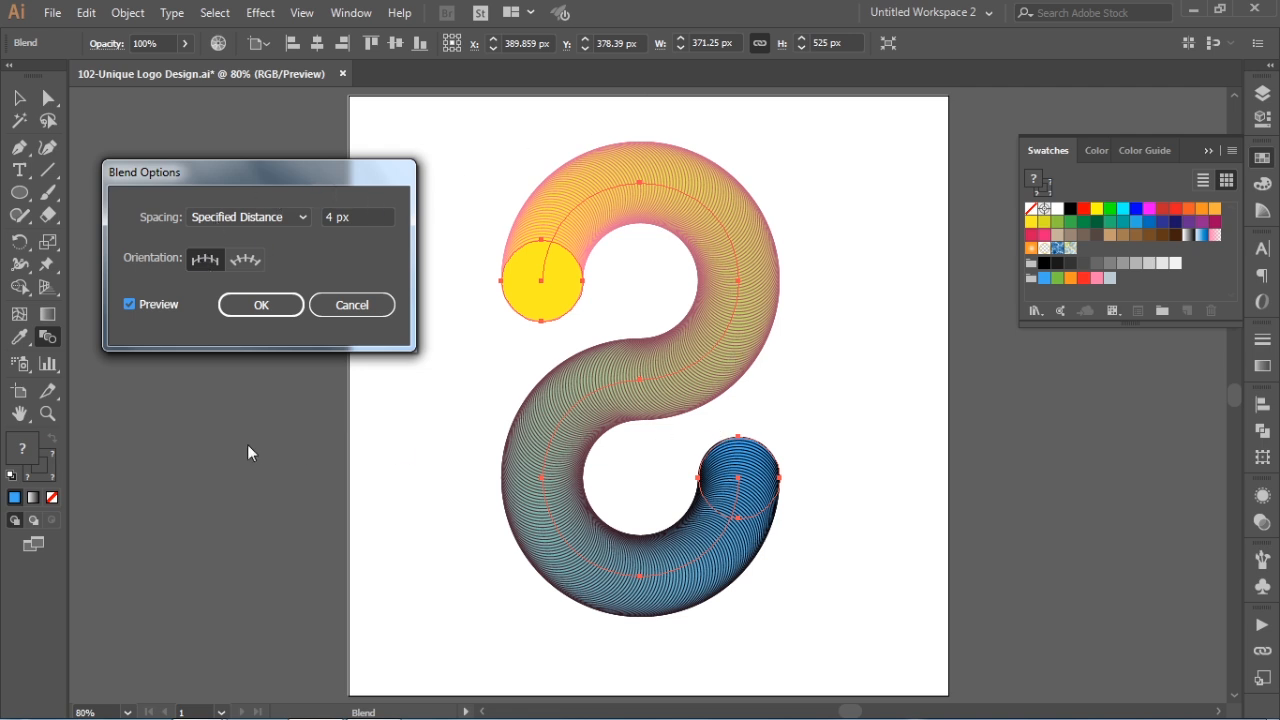
left_click(262, 306)
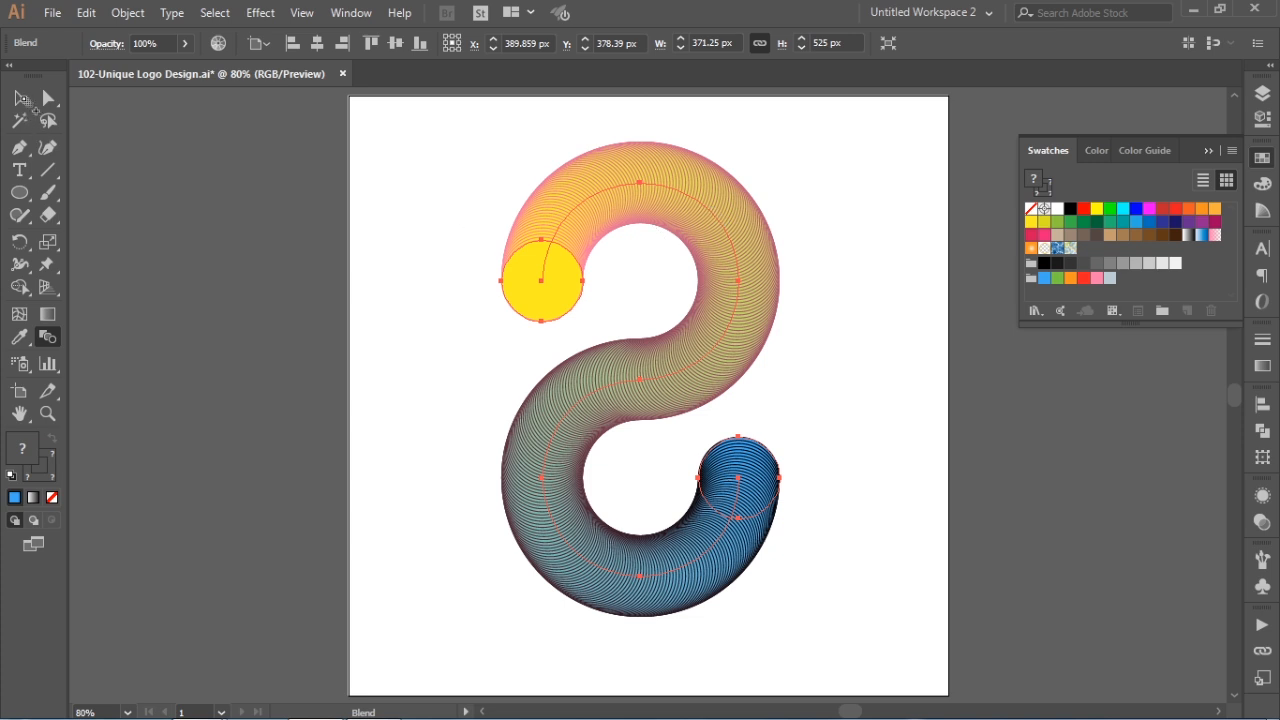
Apply the Pucker & Bloat distortion effect to the S-shaped blend with a 58% bloat, previewing the result, and deselect the artwork.
left_click(21, 99)
left_click(262, 15)
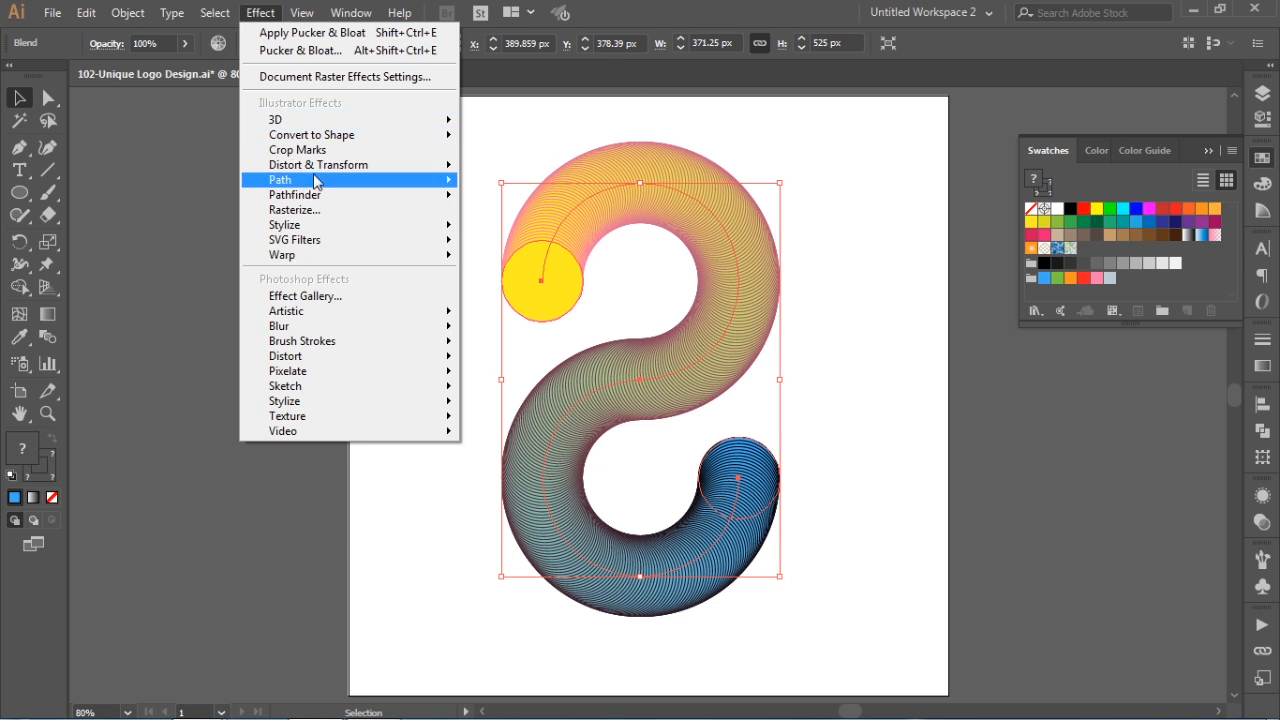
mouse_move(314, 170)
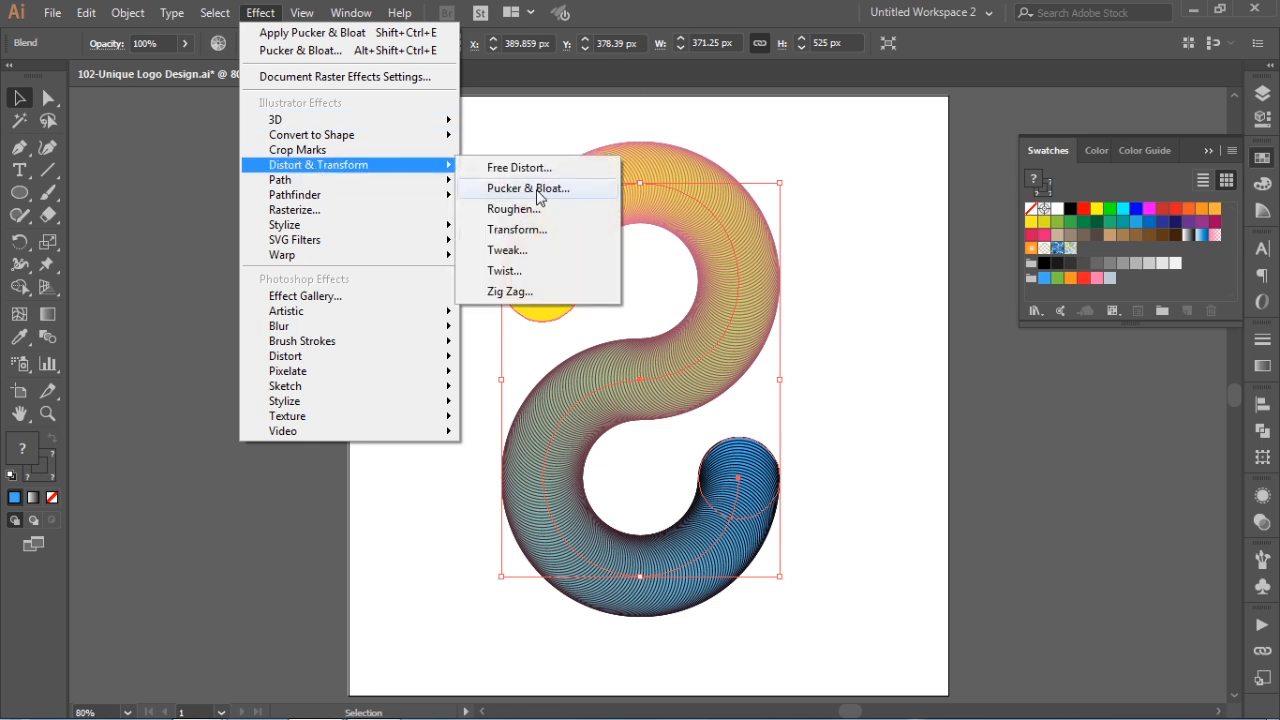
left_click(555, 190)
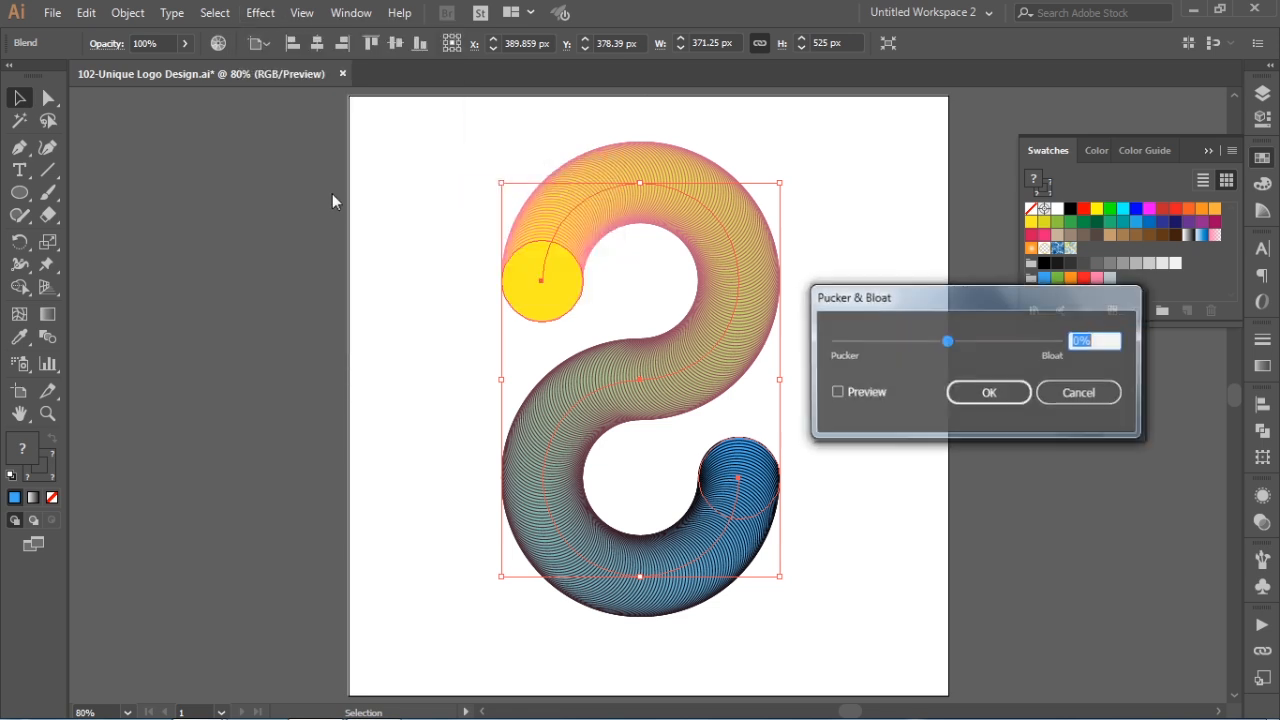
left_click(839, 393)
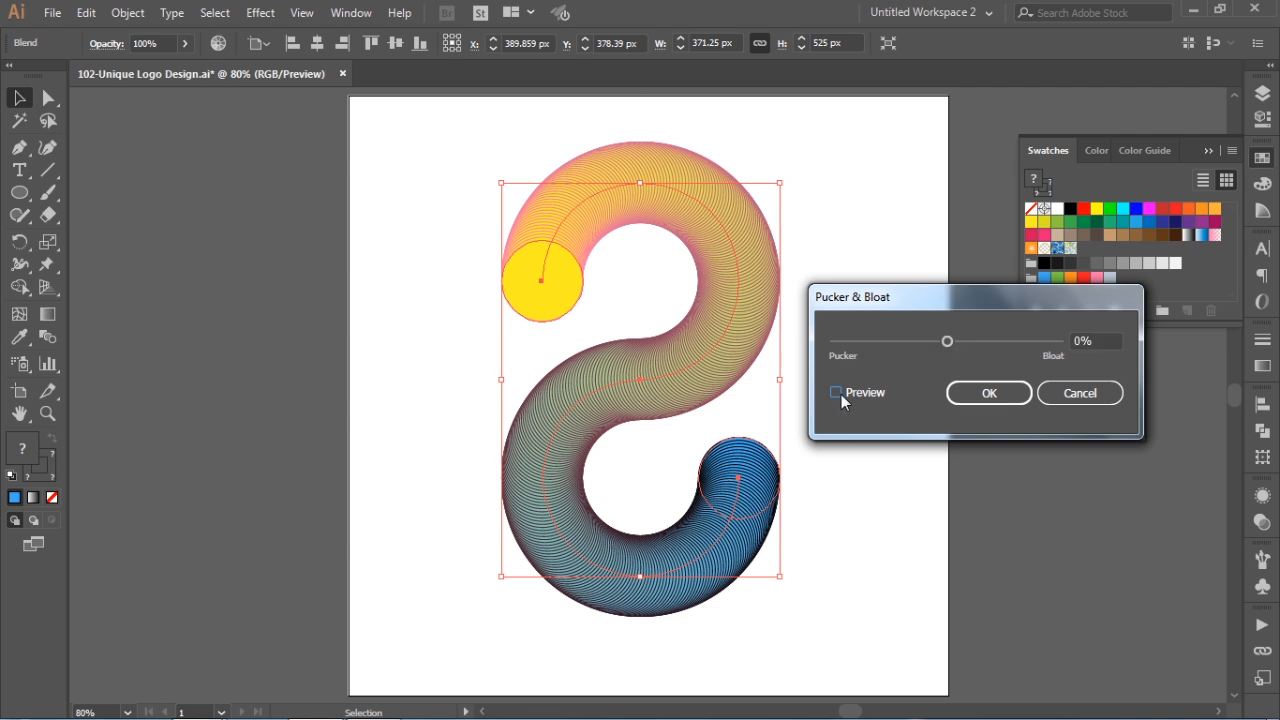
left_click(969, 341)
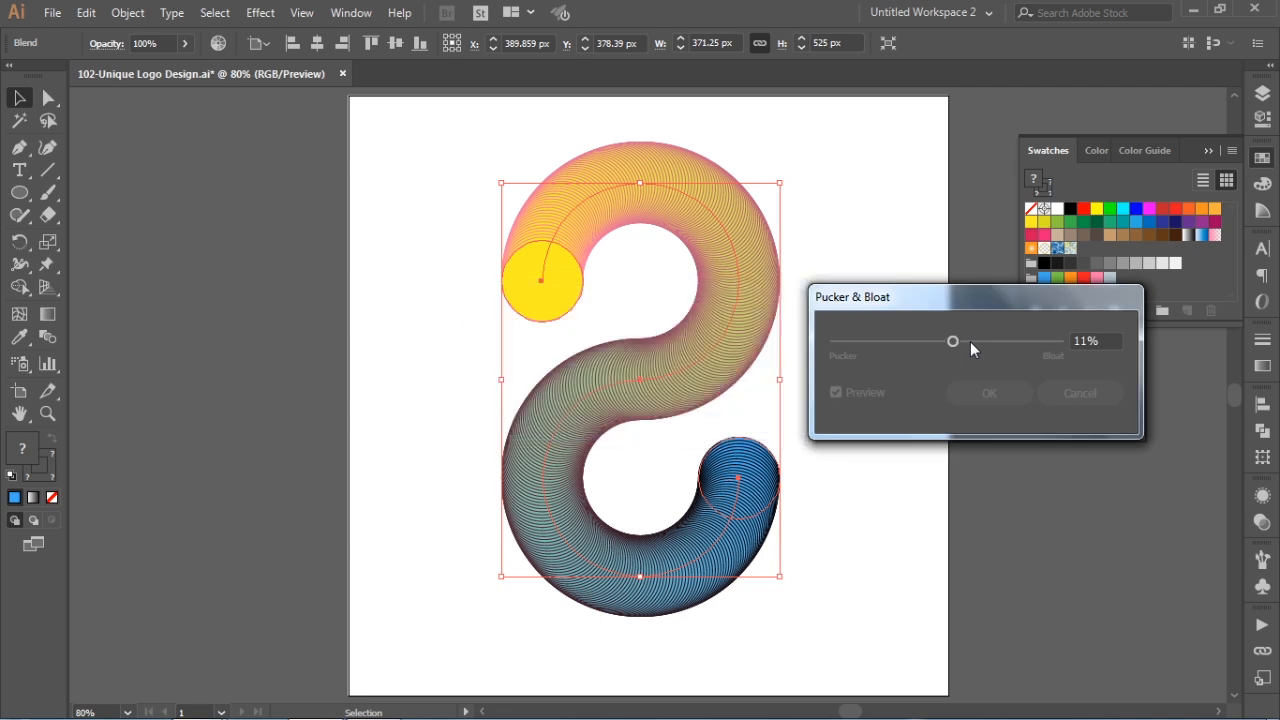
left_click(959, 347)
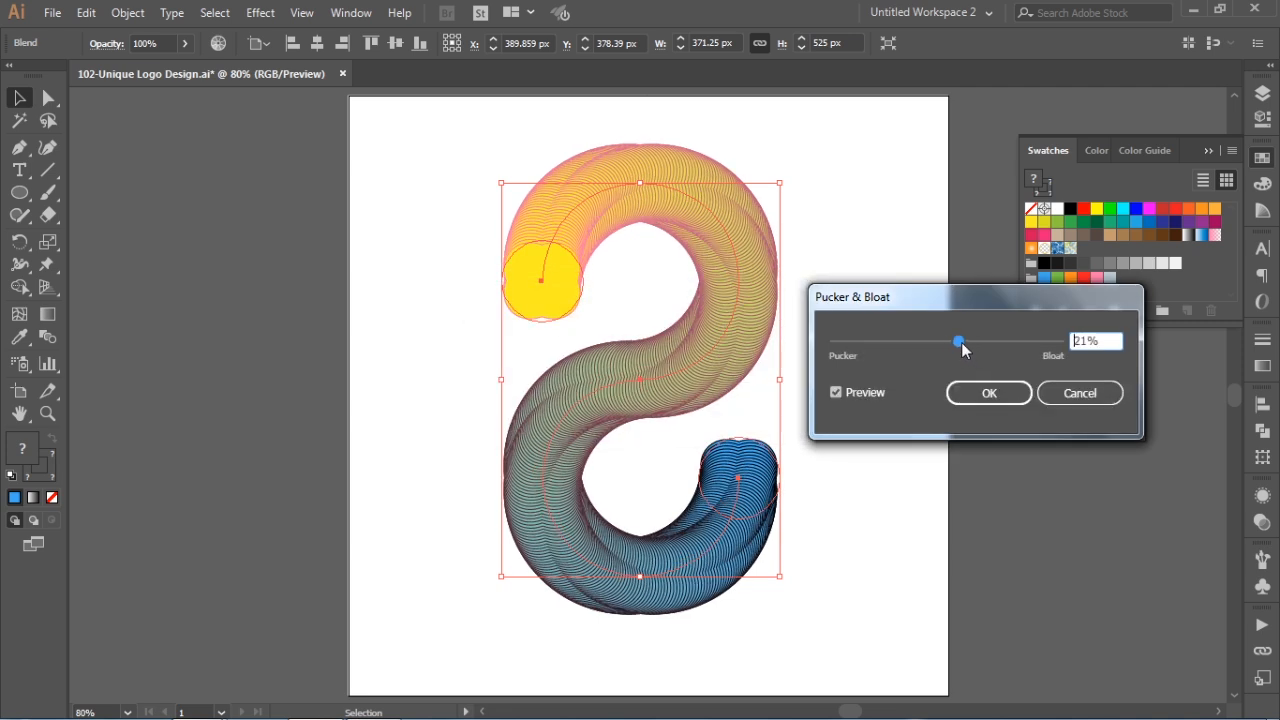
left_click_drag(959, 347, 993, 352)
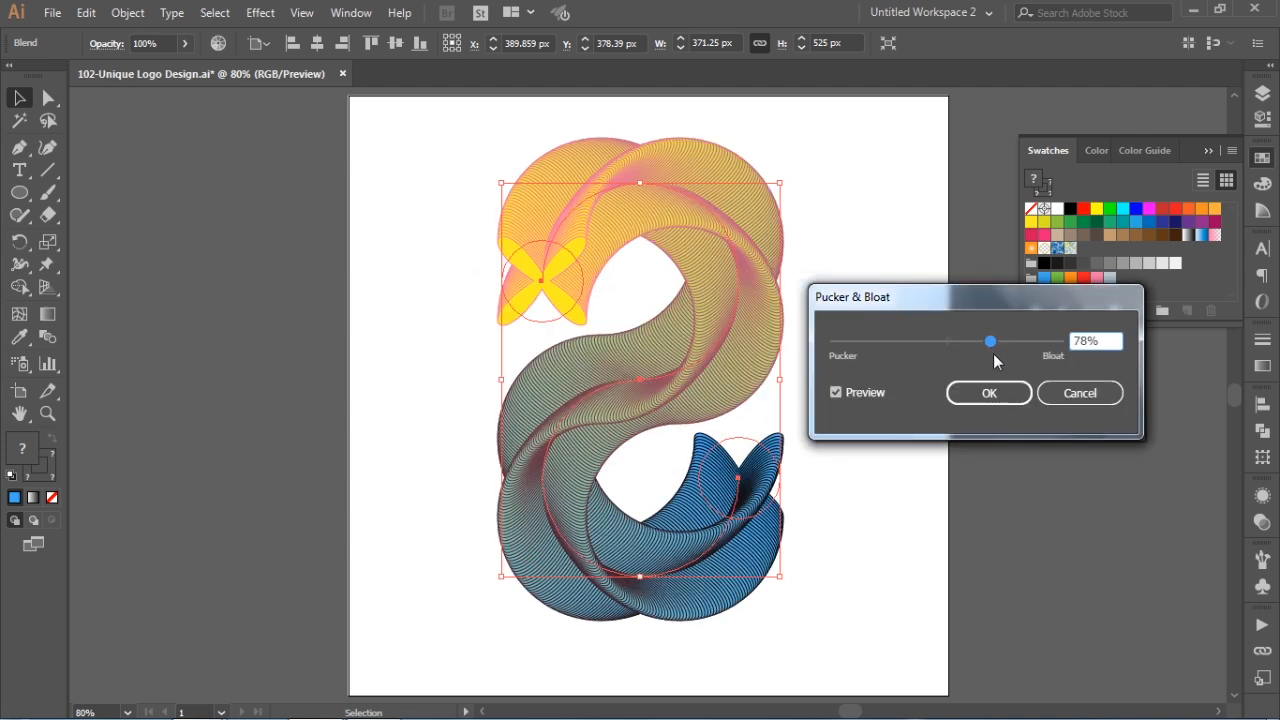
left_click_drag(990, 341, 976, 341)
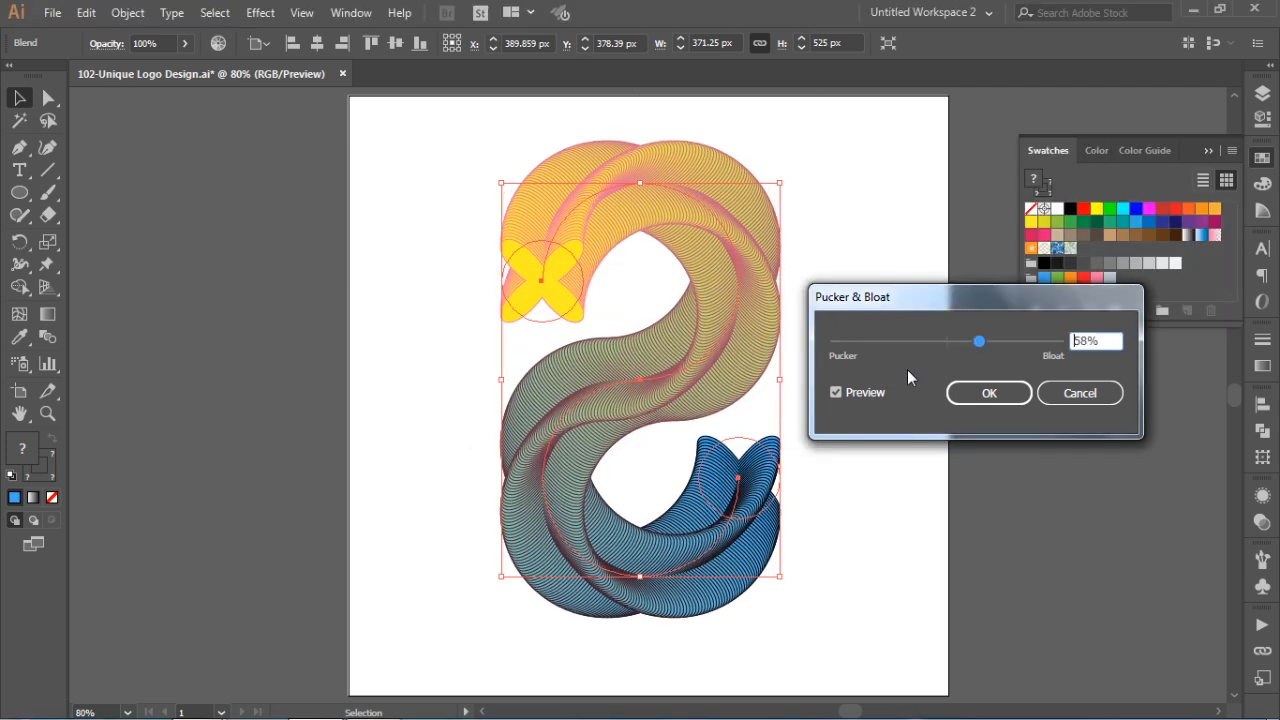
left_click(993, 395)
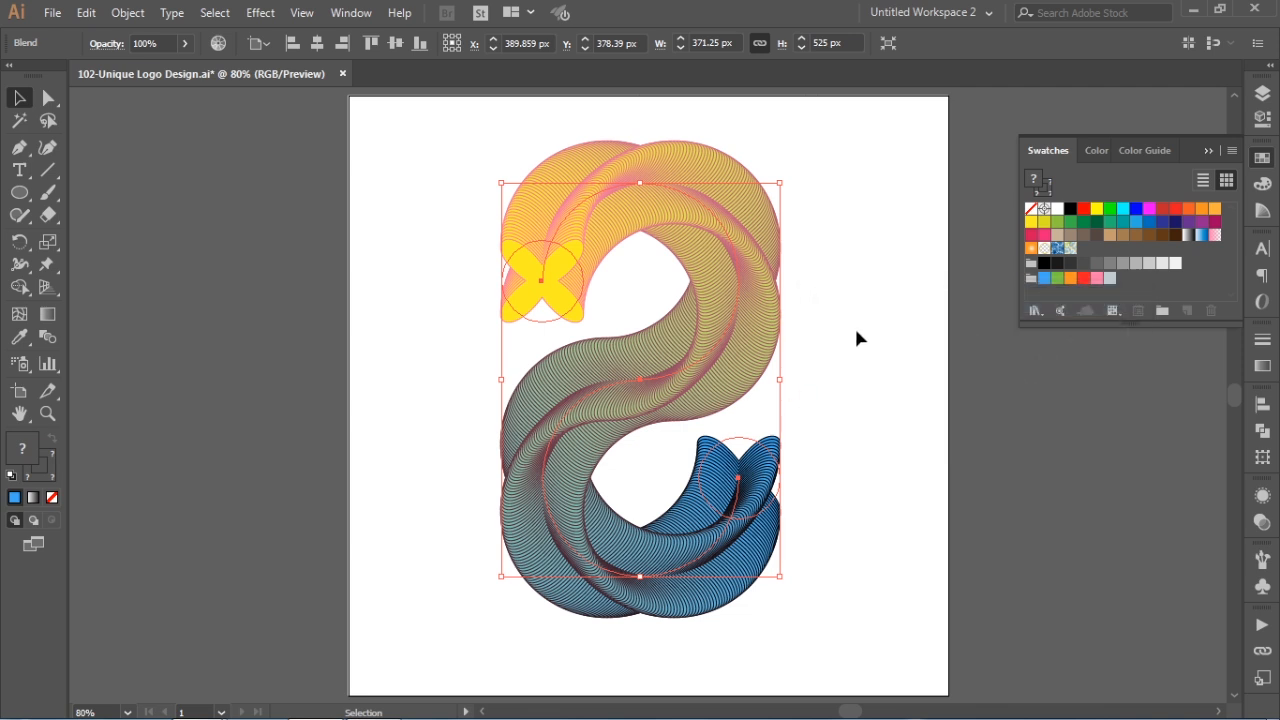
left_click(857, 325)
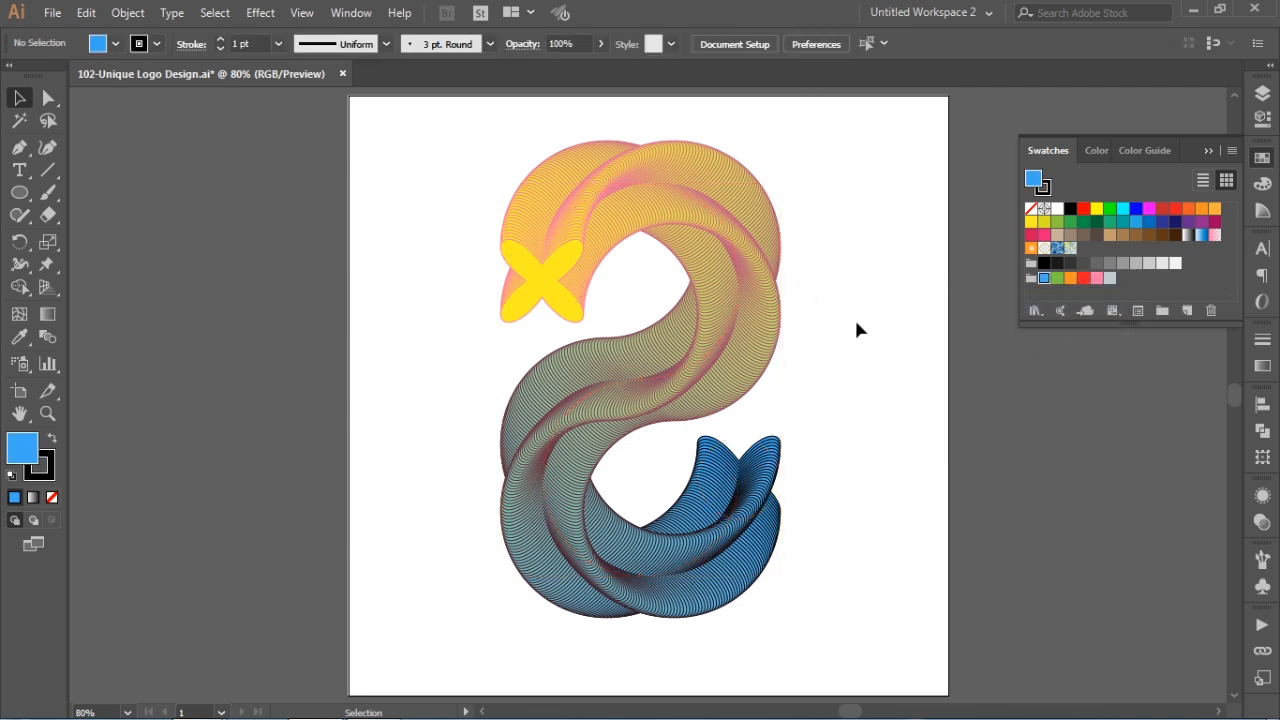